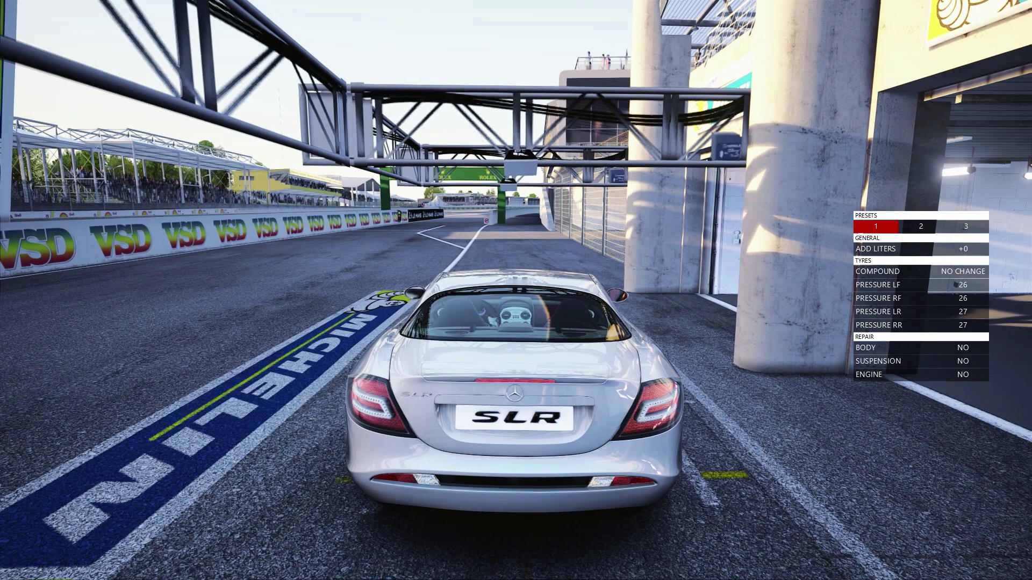
- Select pit preset 2 with the D-pad and move down to the tyre pressures
{"action": "key", "text": "Right"}
{"action": "key", "text": "Down"}
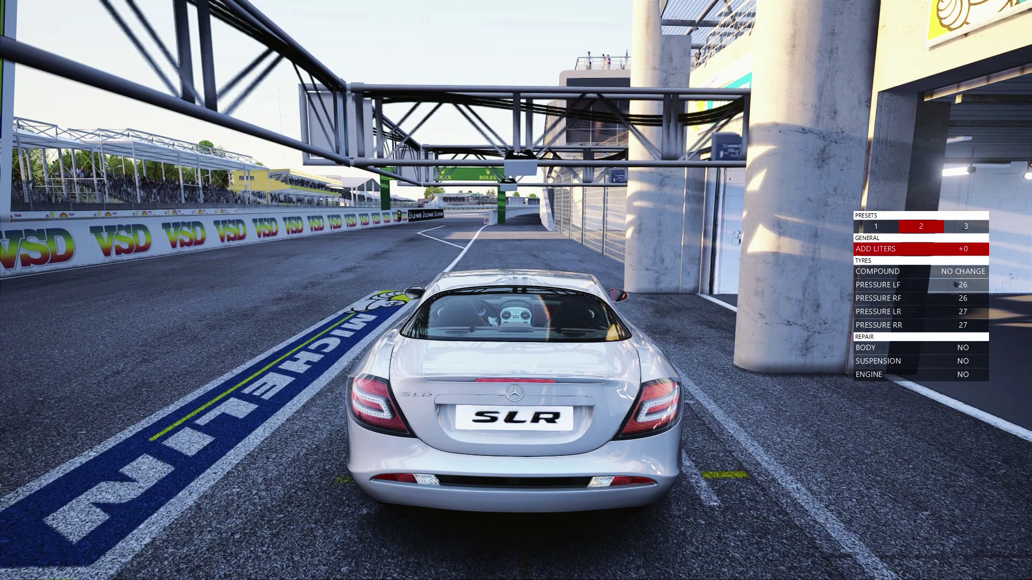
{"action": "key", "text": "Up"}
{"action": "key", "text": "Down"}
{"action": "key", "text": "Down"}
{"action": "key", "text": "Down"}
- Lower the left-front and right-front tyre pressures to 25, then open the pause menu
{"action": "key", "text": "Left"}
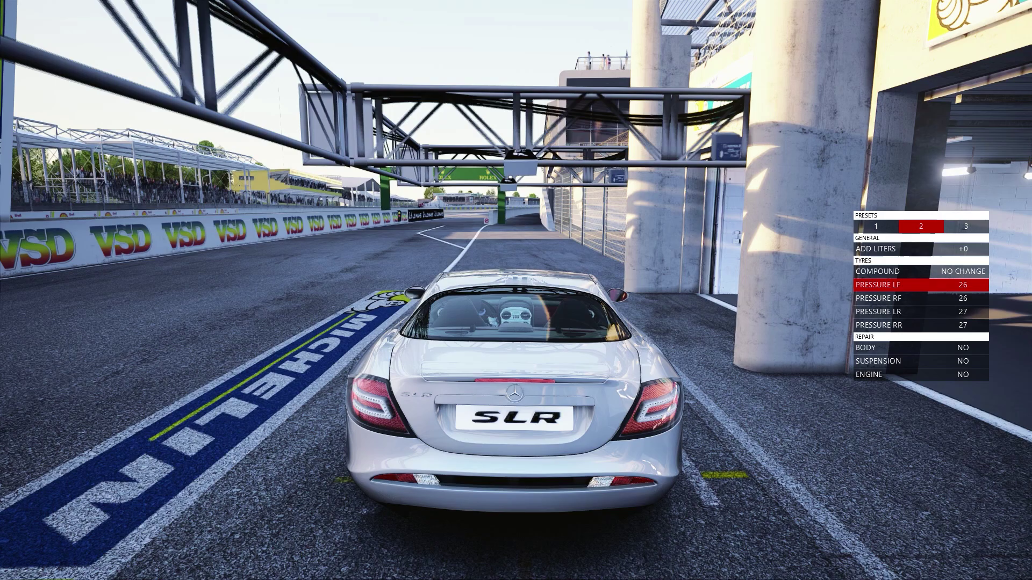
{"action": "key", "text": "Up"}
{"action": "key", "text": "Down"}
{"action": "key", "text": "Down"}
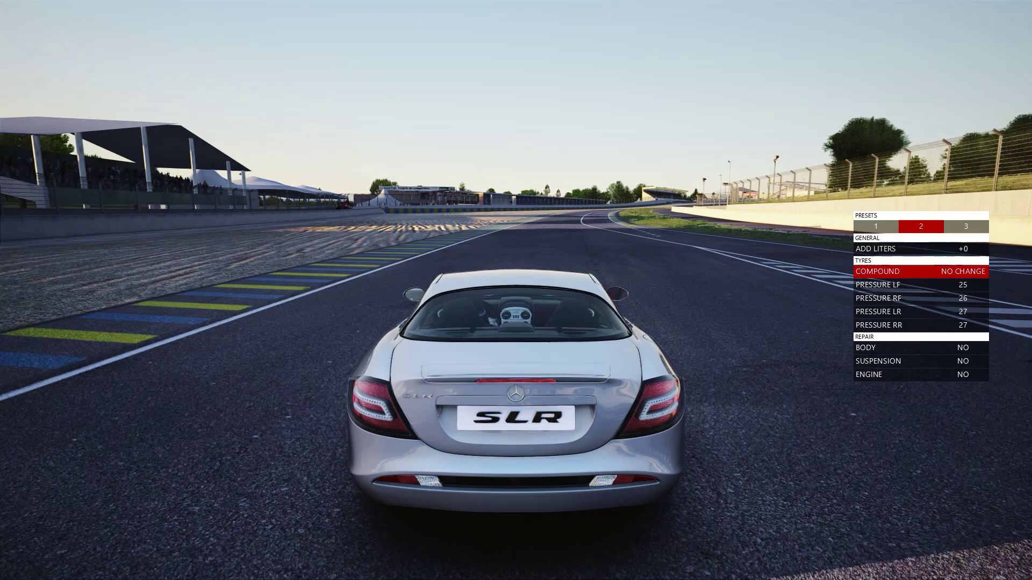
{"action": "key", "text": "Down"}
{"action": "key", "text": "Down"}
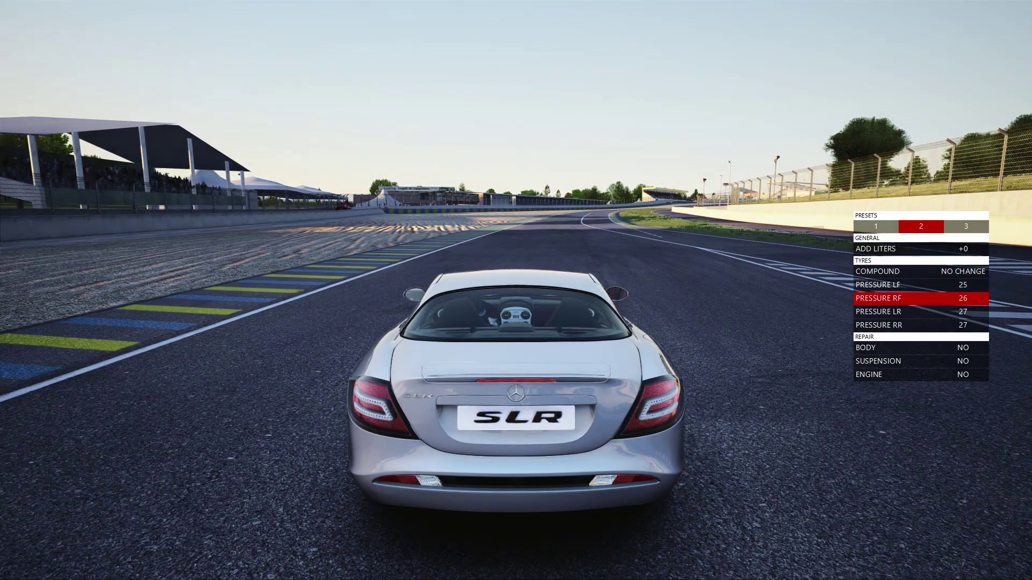
{"action": "key", "text": "Up"}
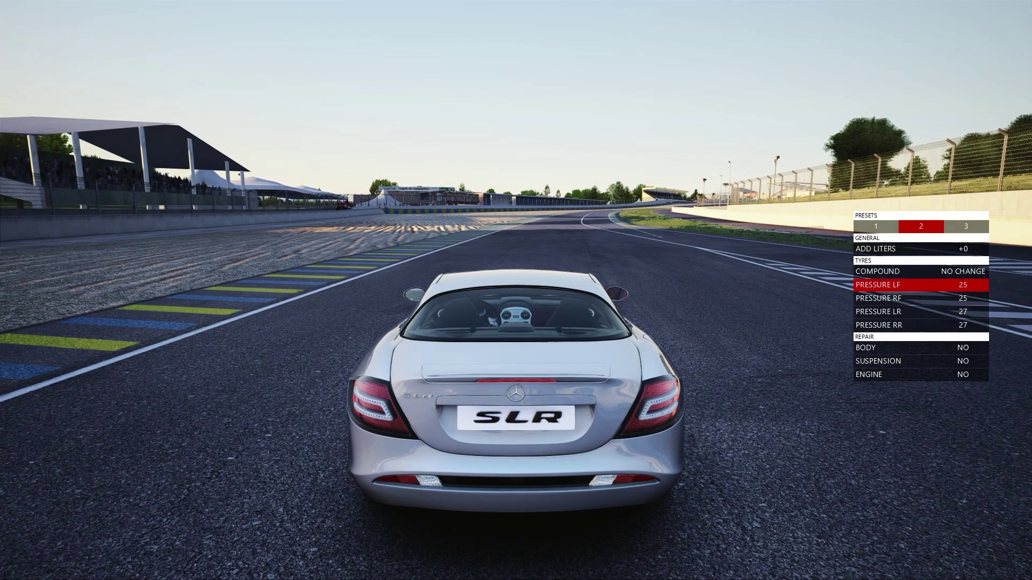
{"action": "key", "text": "Escape"}
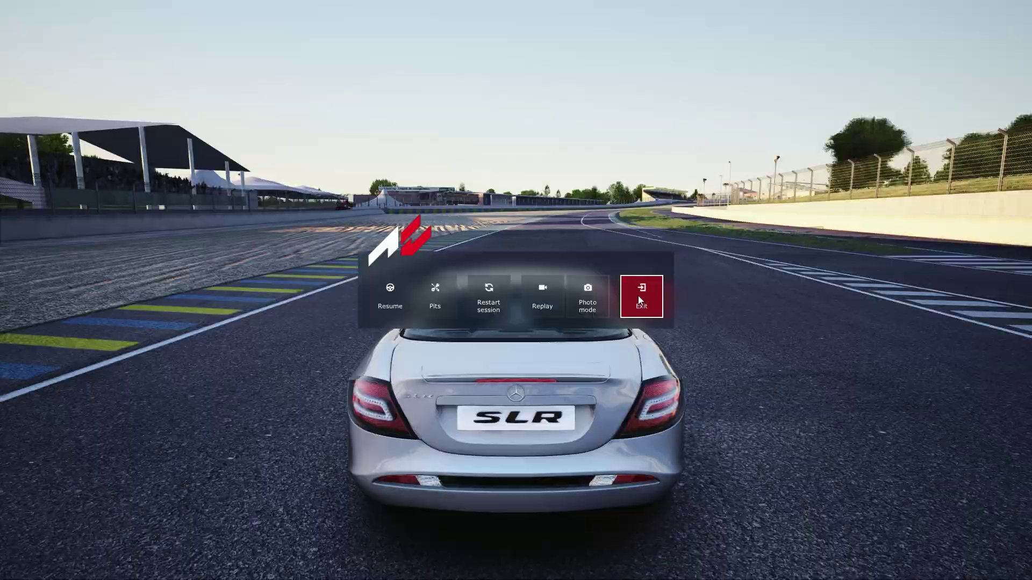
- Exit the practice session and close the Practice results summary
{"action": "left_click", "coordinate": [638, 296]}
{"action": "left_click", "coordinate": [701, 357]}
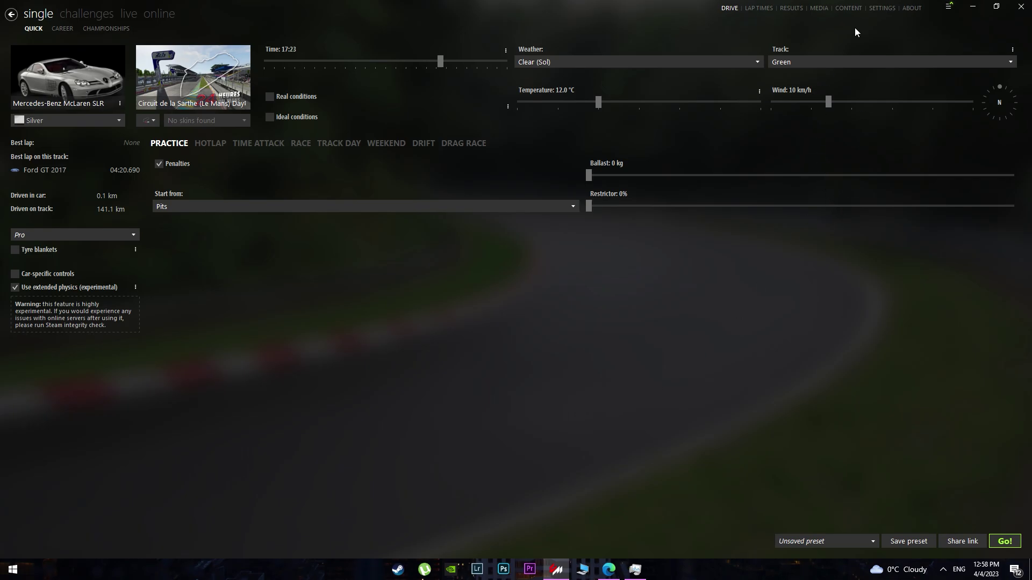
- Tick 'Stop AC from using D-Pad in pits app' in Custom Shaders Patch General Patch Settings
{"action": "left_click", "coordinate": [852, 12]}
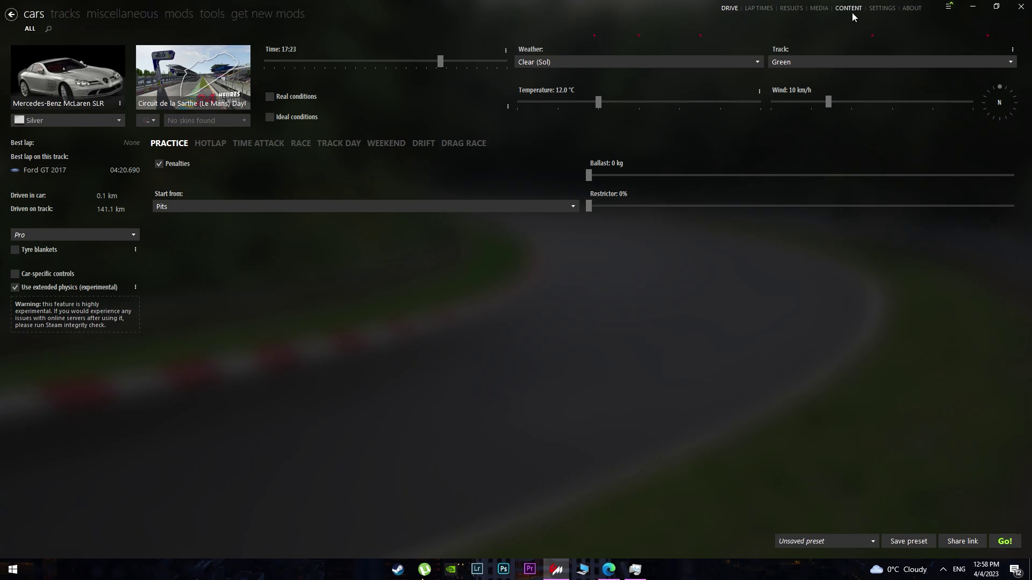
{"action": "left_click", "coordinate": [887, 7]}
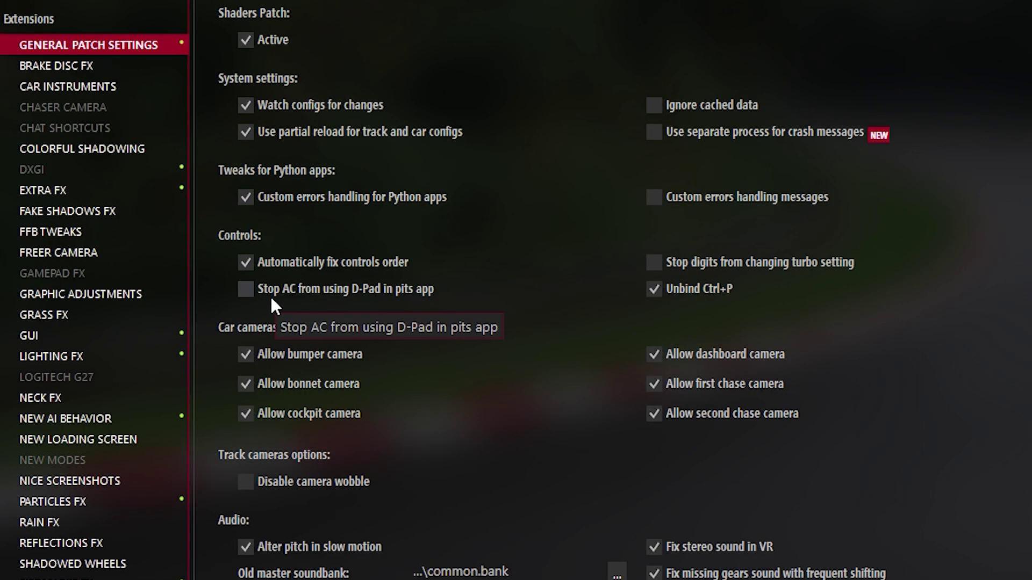
{"action": "left_click", "coordinate": [381, 289]}
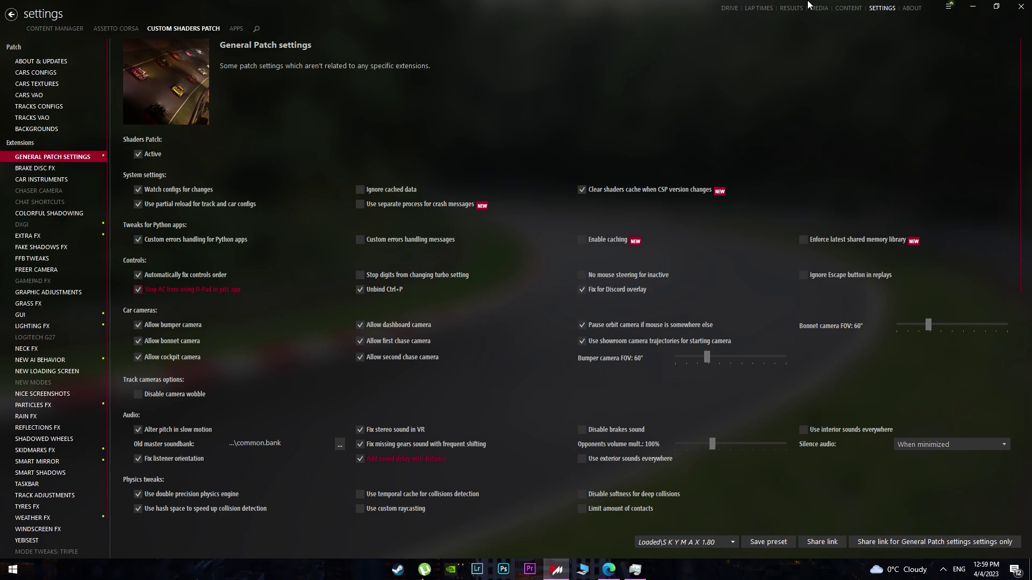
{"action": "left_click", "coordinate": [856, 9]}
- Show the PATCH bindings under Assetto Corsa Controls settings
{"action": "left_click", "coordinate": [128, 28]}
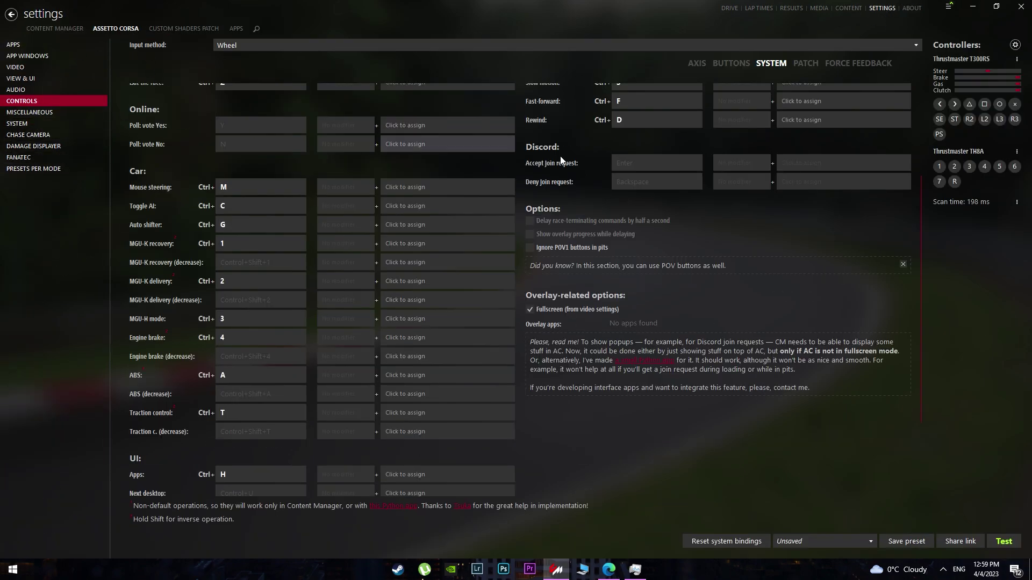
{"action": "left_click", "coordinate": [817, 63]}
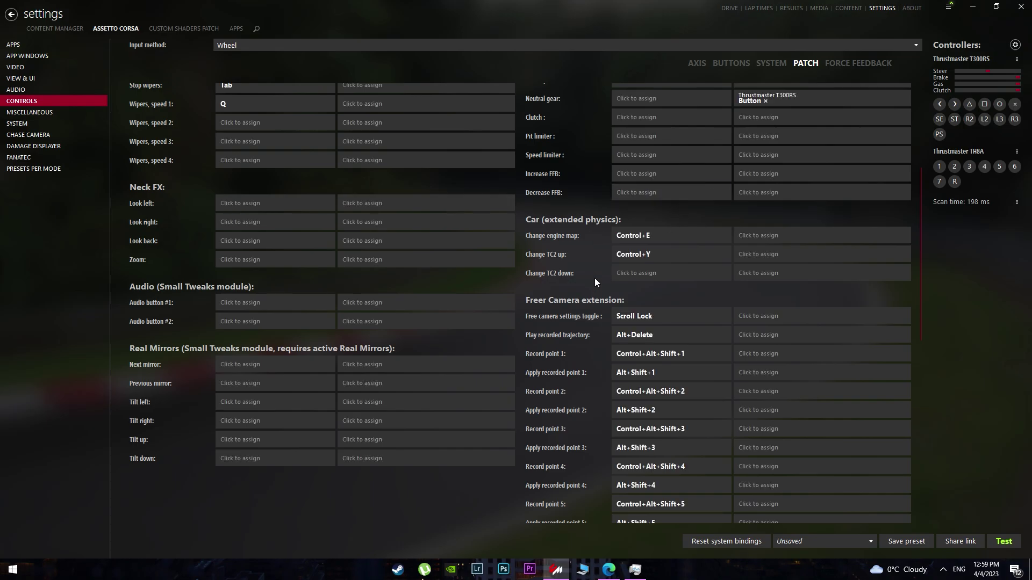
{"action": "scroll", "coordinate": [585, 379], "scroll_direction": "down", "scroll_amount": 2}
{"action": "scroll", "coordinate": [585, 390], "scroll_direction": "down", "scroll_amount": 3}
{"action": "scroll", "coordinate": [585, 393], "scroll_direction": "down", "scroll_amount": 4}
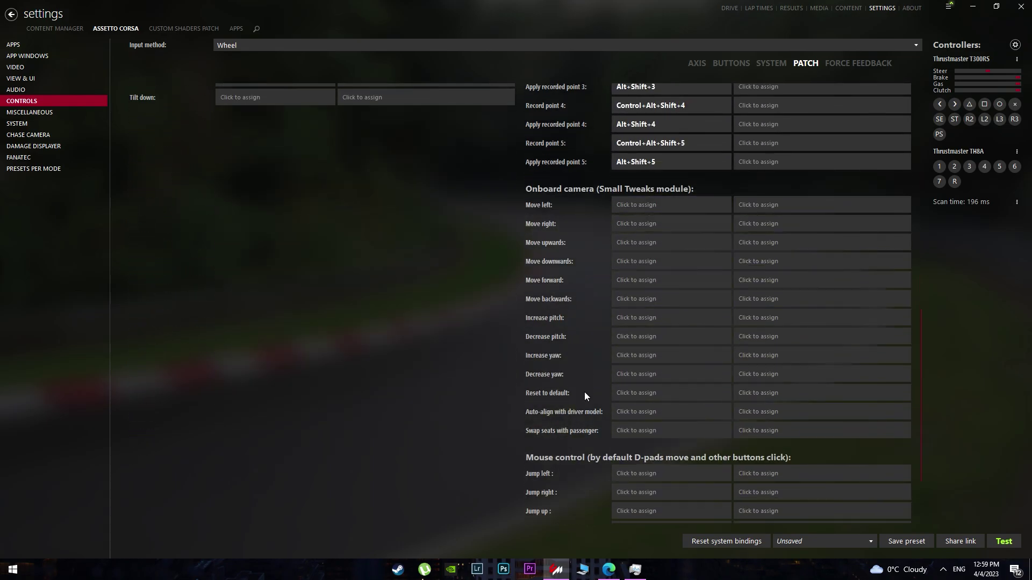
{"action": "scroll", "coordinate": [584, 395], "scroll_direction": "up", "scroll_amount": 6}
{"action": "scroll", "coordinate": [584, 395], "scroll_direction": "up", "scroll_amount": 6}
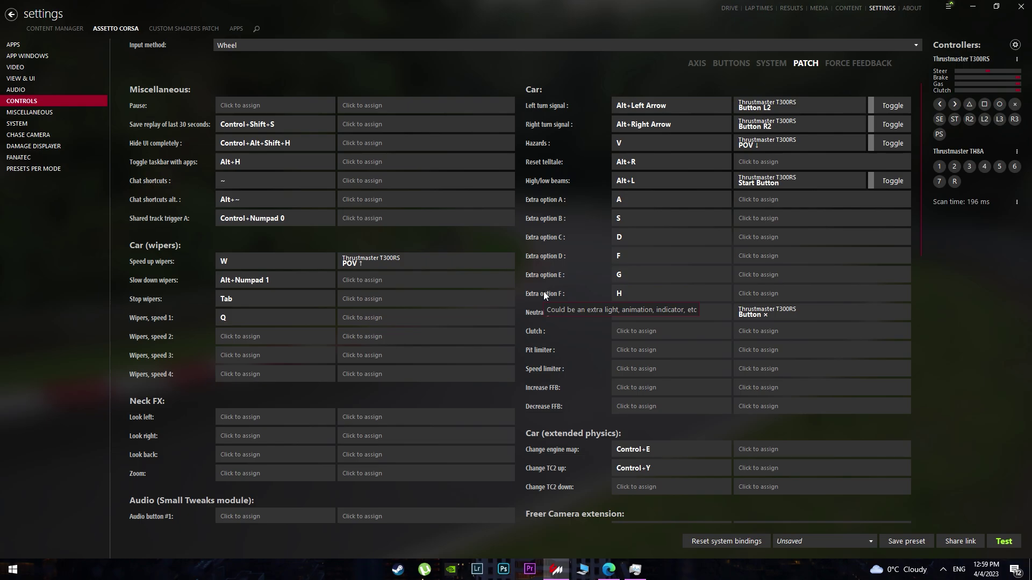
- Show the SYSTEM bindings under Controls settings
{"action": "left_click", "coordinate": [776, 64]}
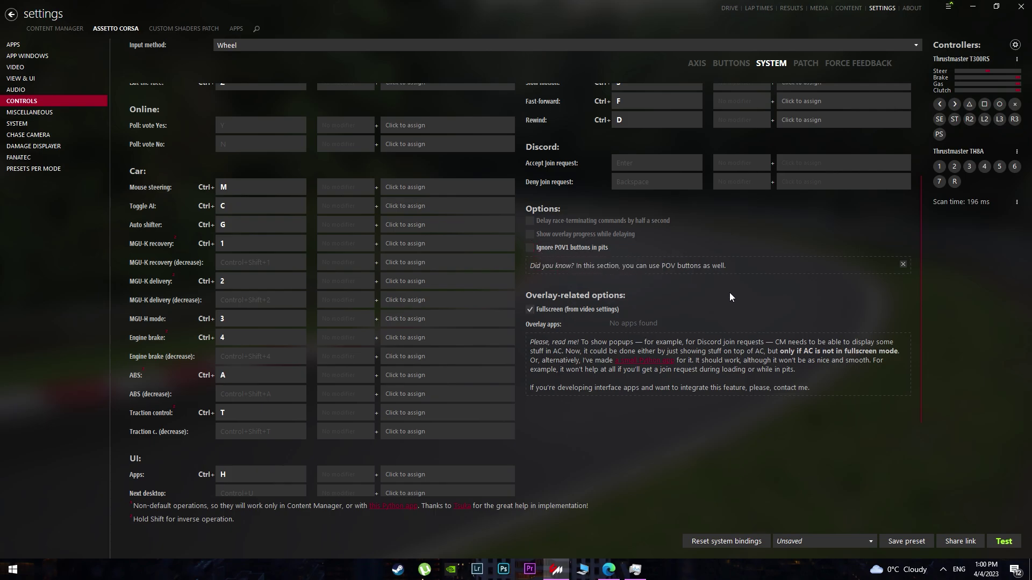
- Return to the DRIVE quick practice setup and start the session with Go!
{"action": "left_click", "coordinate": [729, 9]}
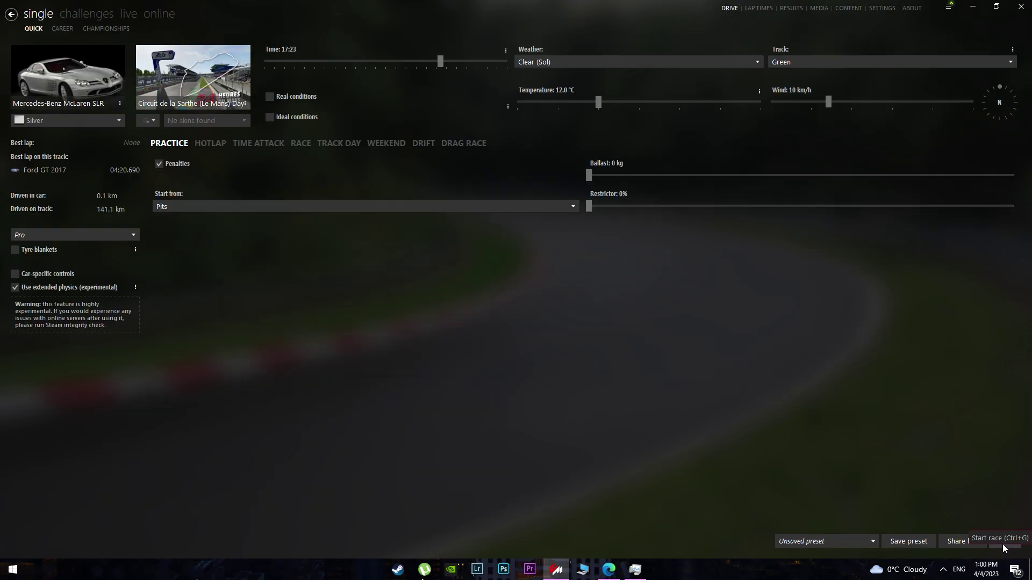
{"action": "left_click", "coordinate": [1002, 544]}
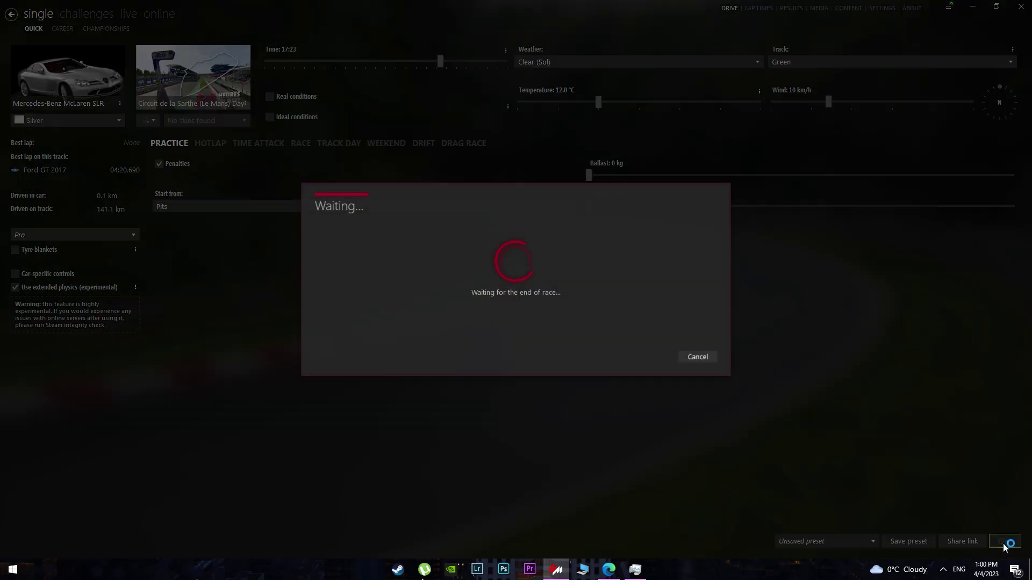